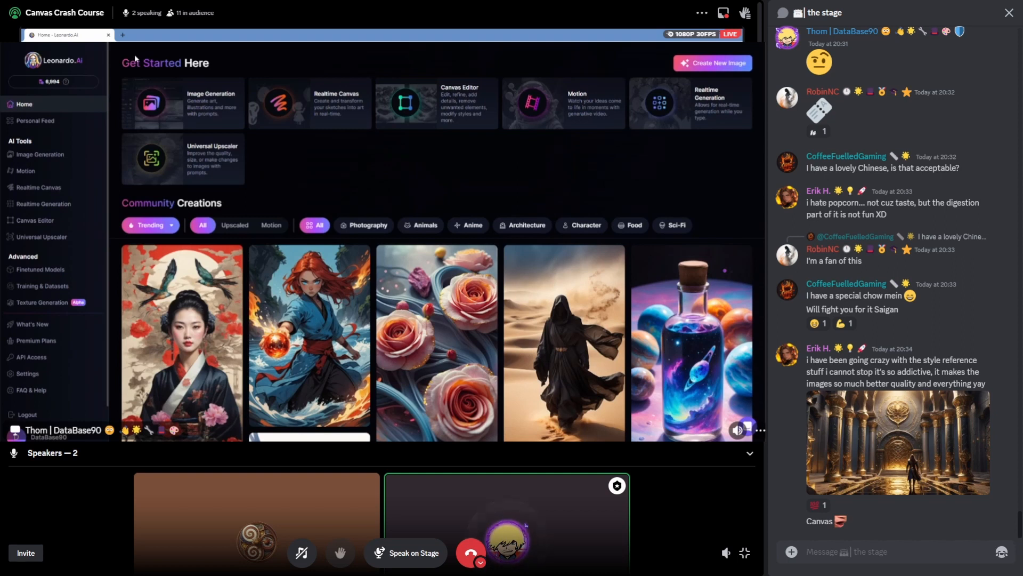
# - Open the Canvas Editor and start loading an image from the computer
pyautogui.click(41, 222)
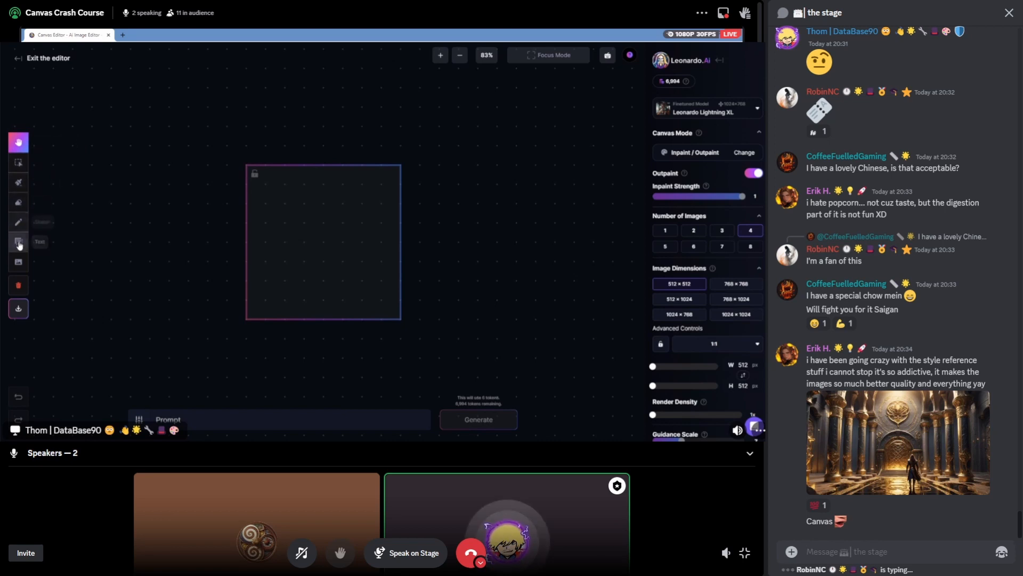
pyautogui.click(18, 261)
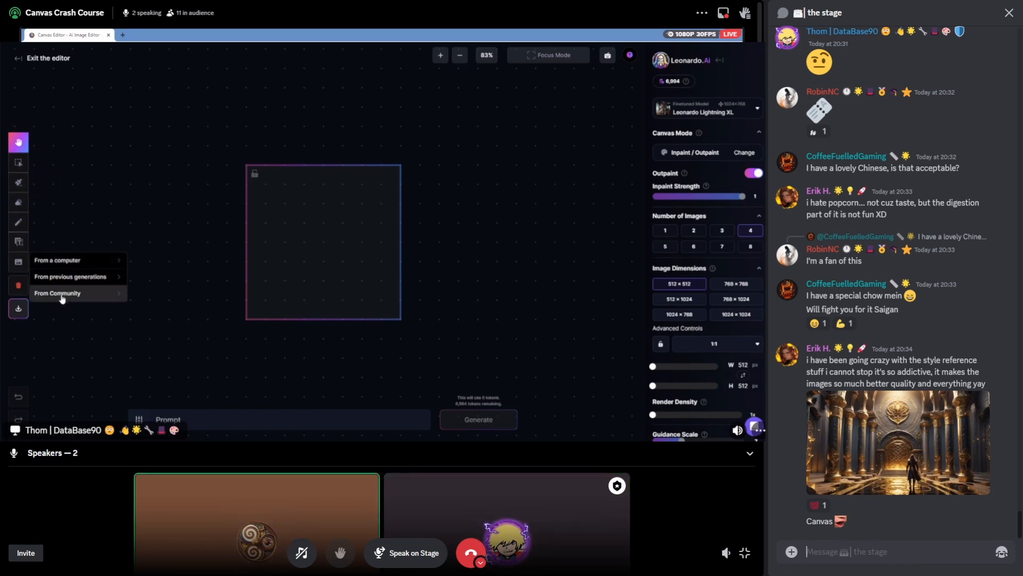
pyautogui.click(63, 261)
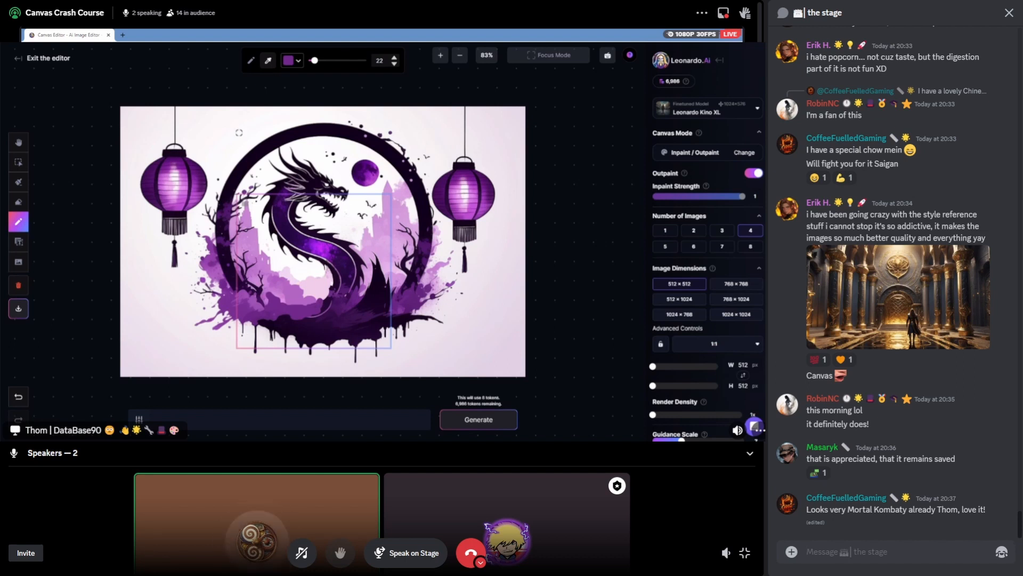
# - Sample the purple of the dragon's body as the sketch colour
pyautogui.click(268, 60)
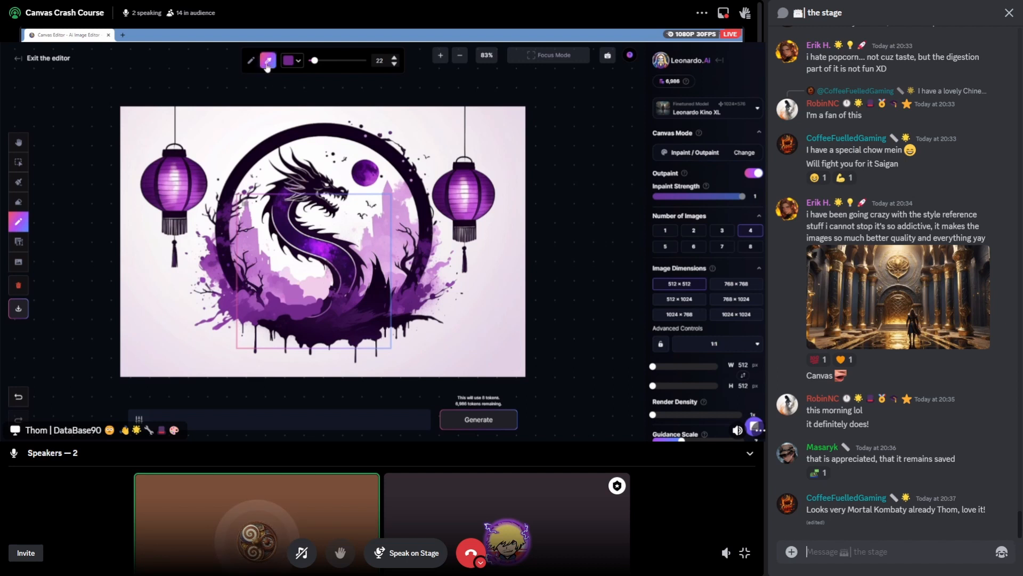
pyautogui.click(324, 285)
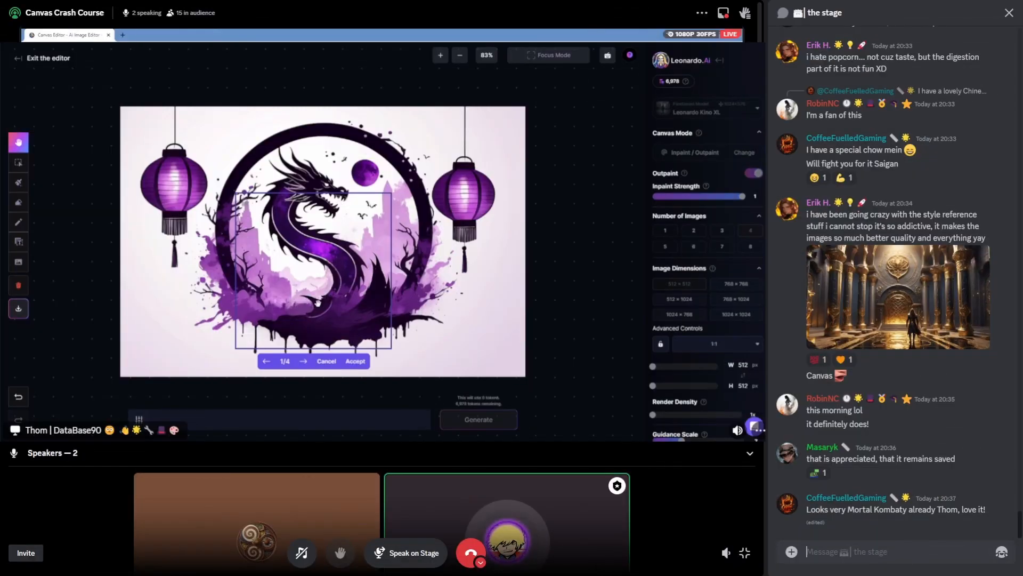
# - Compare the four generated variations of the dragon's lower body
pyautogui.click(304, 361)
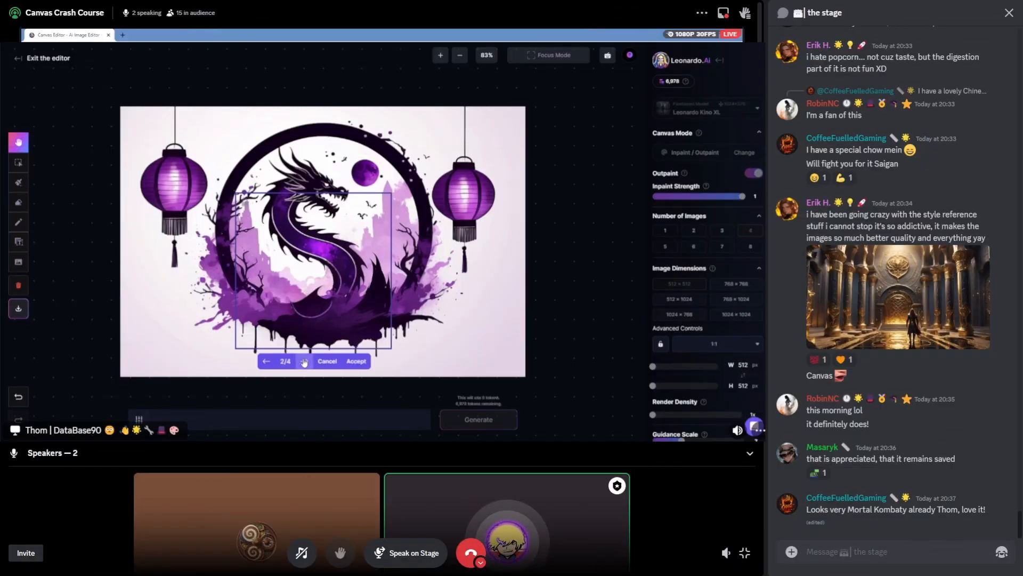
pyautogui.click(304, 361)
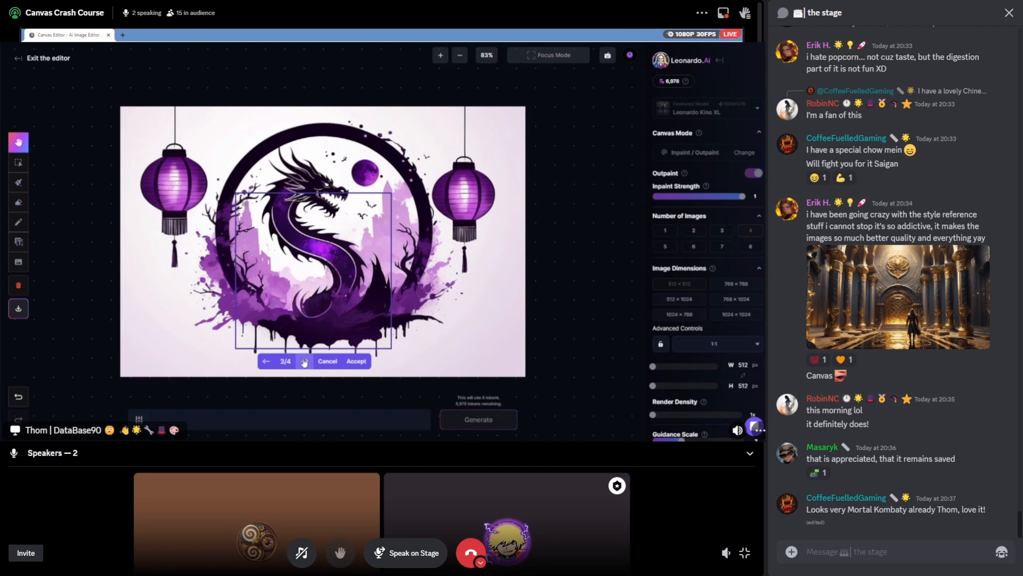
pyautogui.click(303, 361)
pyautogui.click(304, 362)
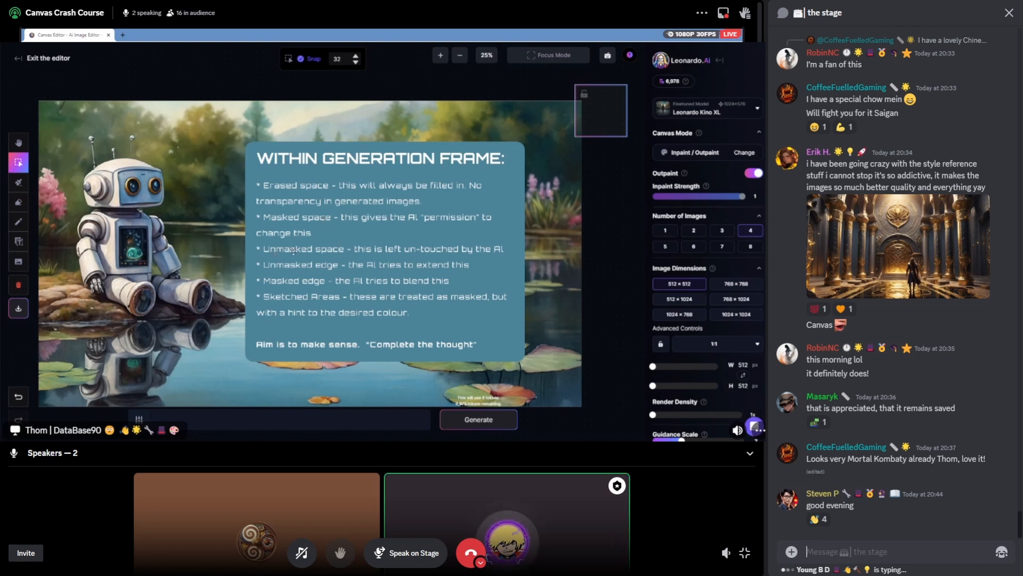
# - Move the generation frame down over the right edge of the robot slide image
pyautogui.moveTo(606, 104); pyautogui.dragTo(588, 229)
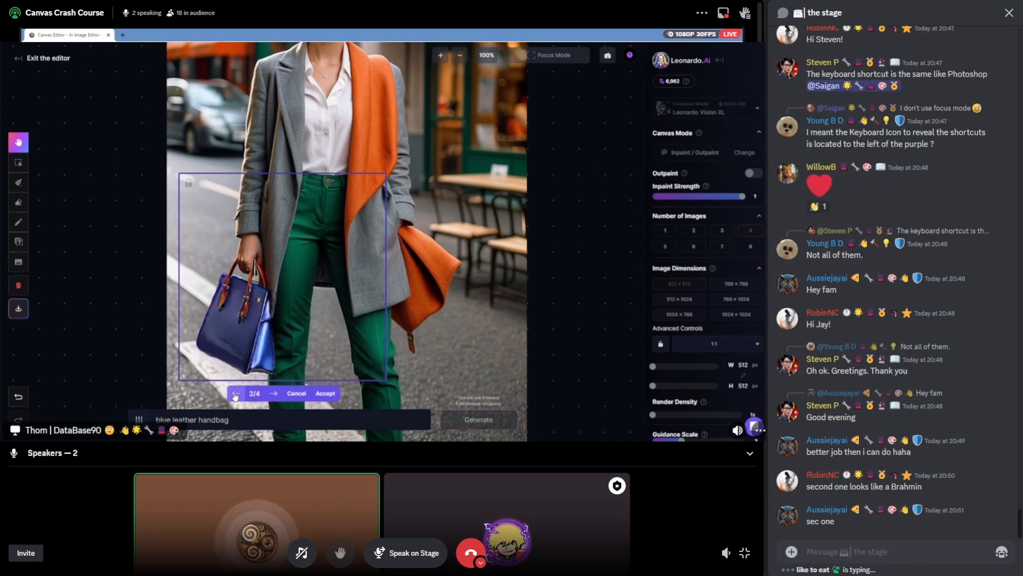
# - Accept the second generated variation of the blue leather handbag
pyautogui.click(326, 394)
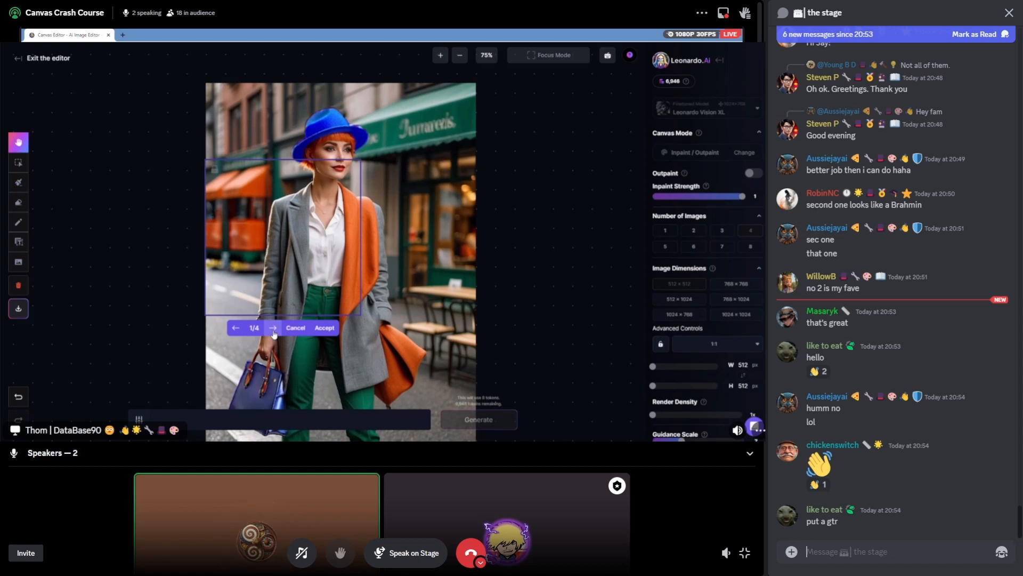
# - In the Discord stage chat, send "outpaint is for adding to the image, inpaint is for changing the image"
pyautogui.write('outpaint is for adding, in')
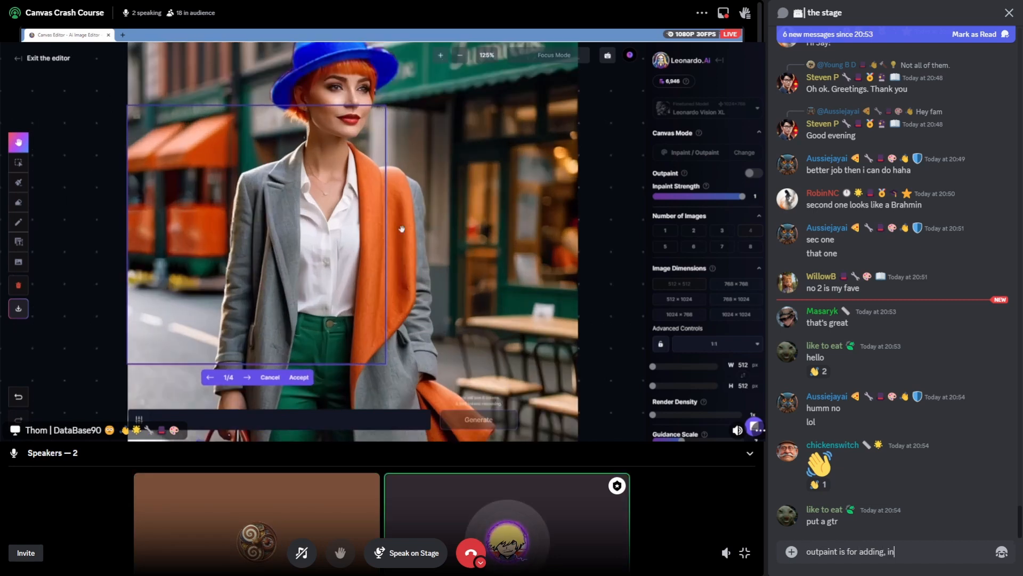
pyautogui.write('paint is f')
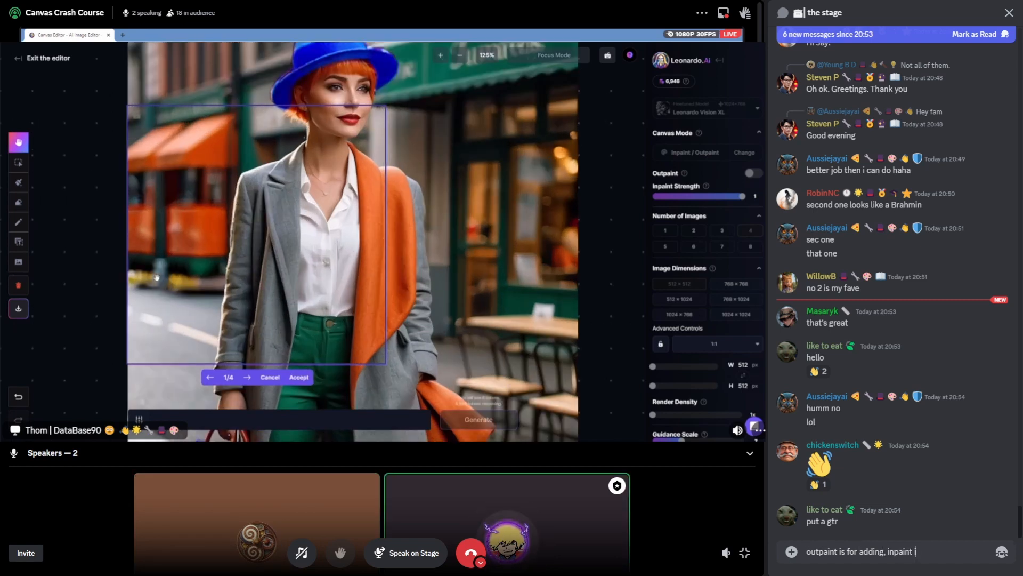
pyautogui.write('or changing')
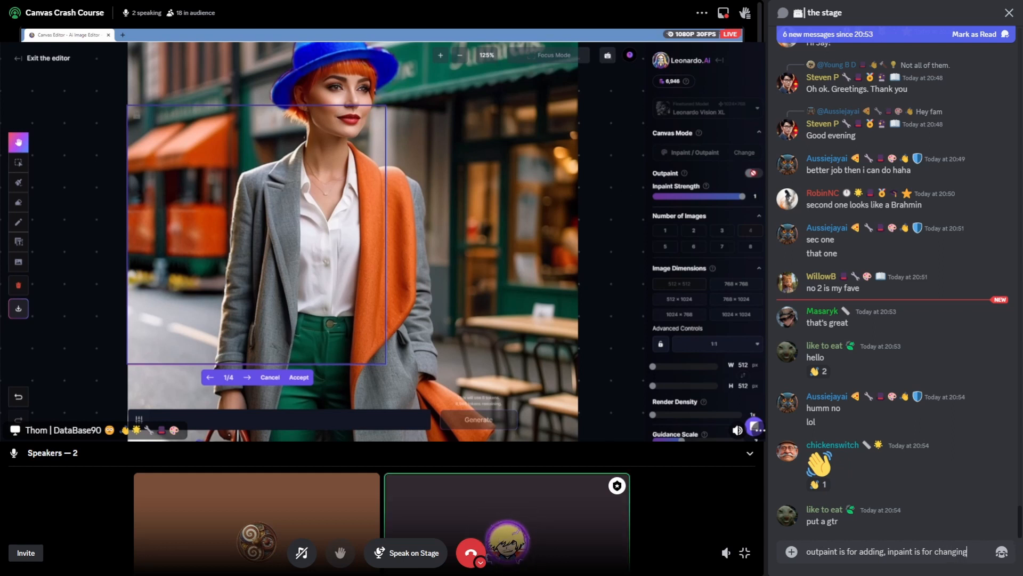
pyautogui.write(' t')
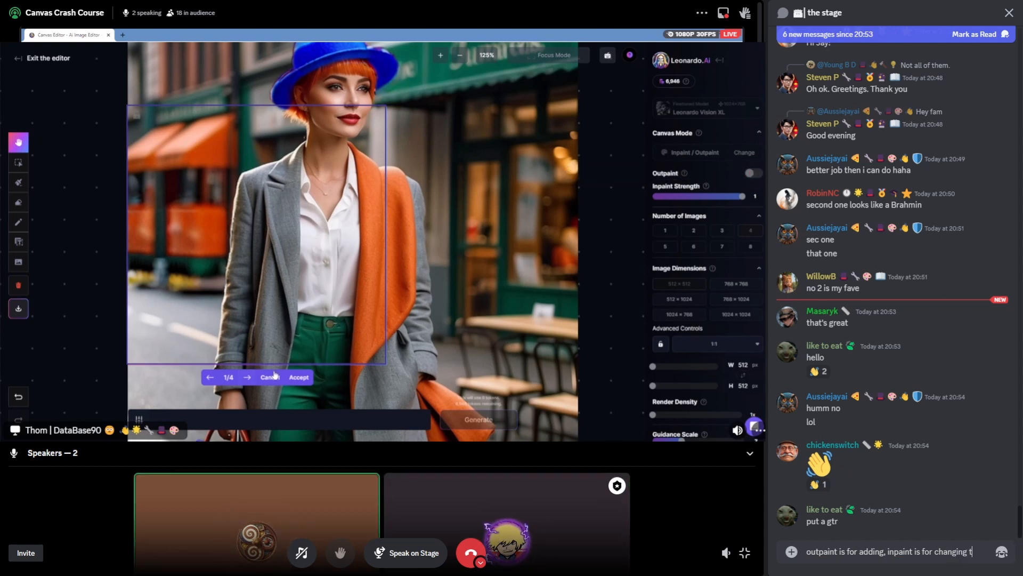
pyautogui.write('he image')
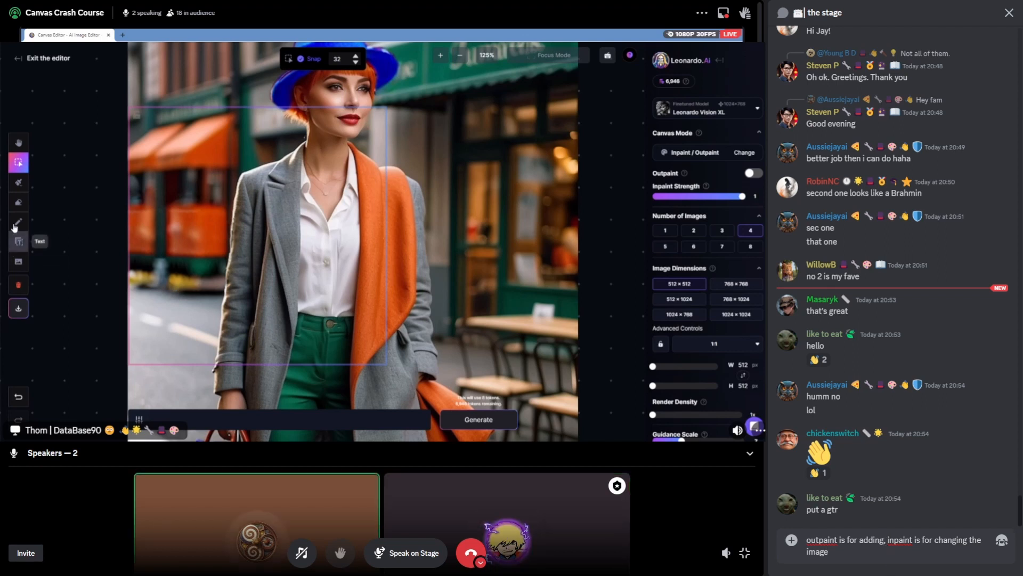
pyautogui.write('to the im')
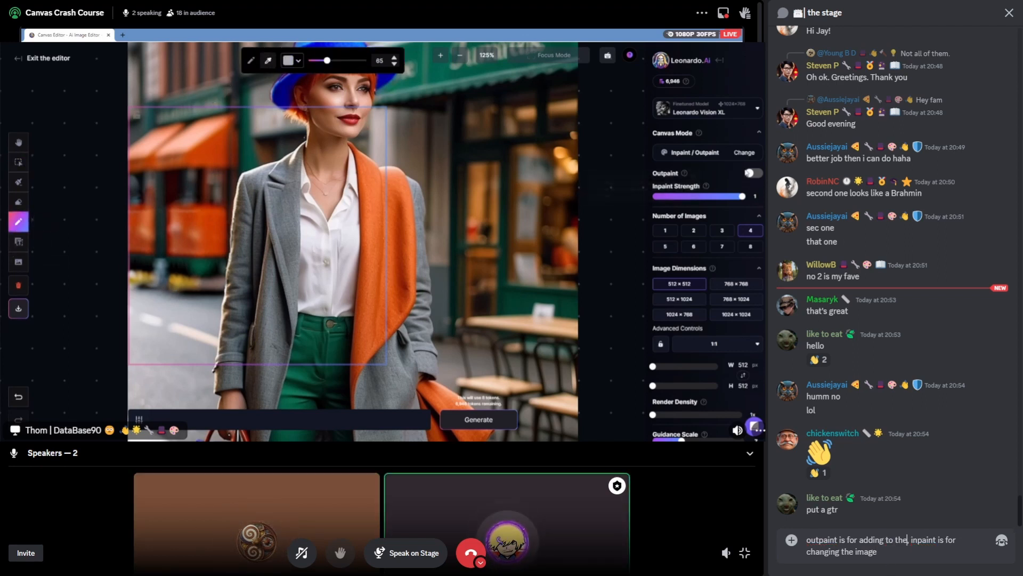
pyautogui.write('age')
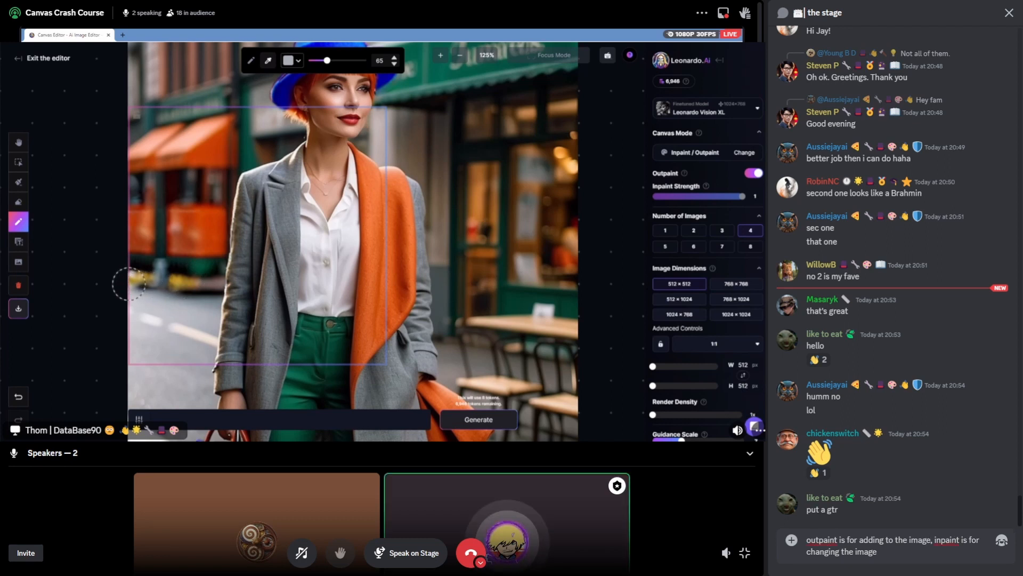
pyautogui.press('Return')
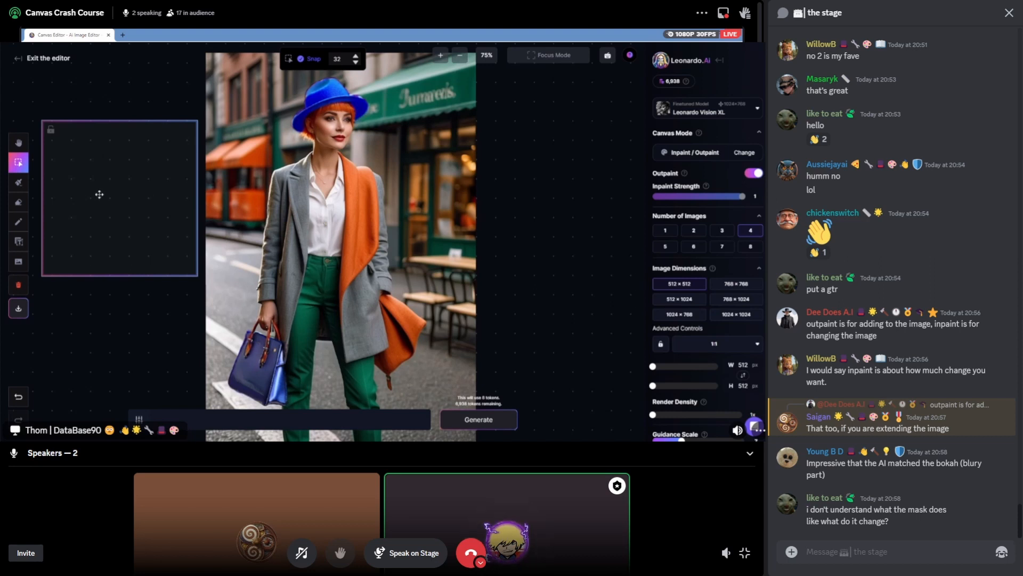
# - Back in the Canvas Editor, clear the canvas and load the photo of the man in a white T-shirt from the computer
pyautogui.click(18, 284)
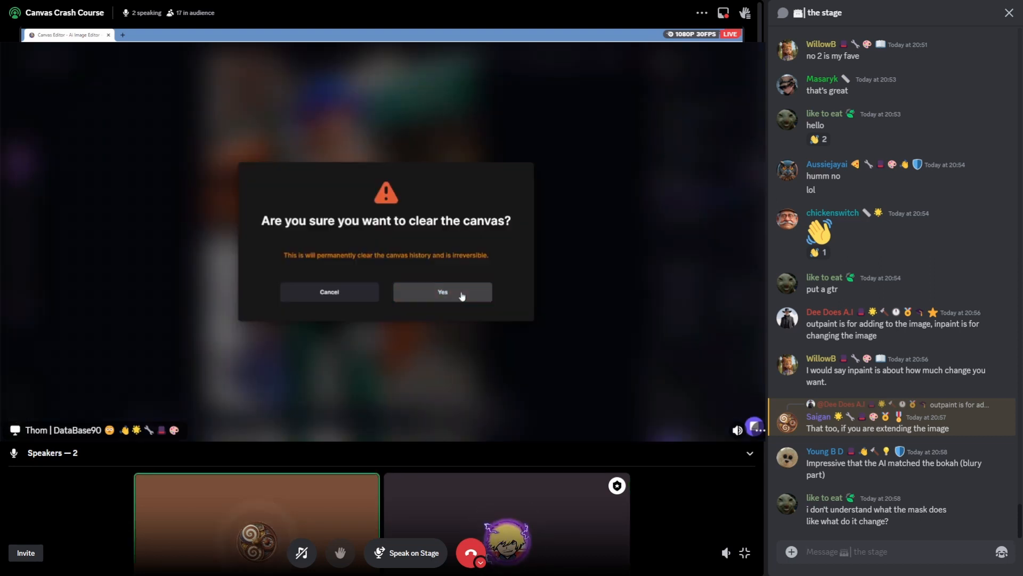
pyautogui.click(443, 291)
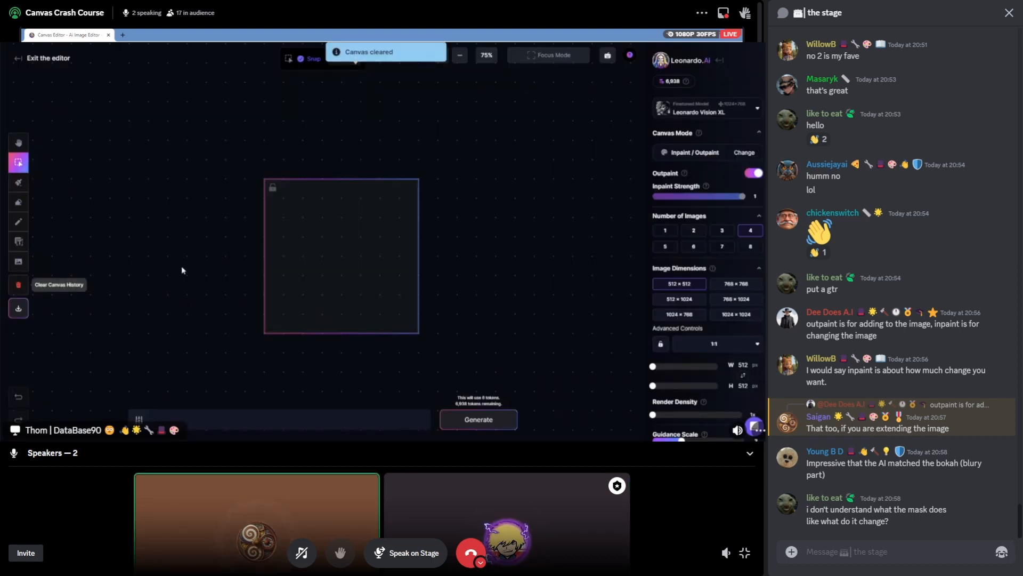
pyautogui.click(18, 261)
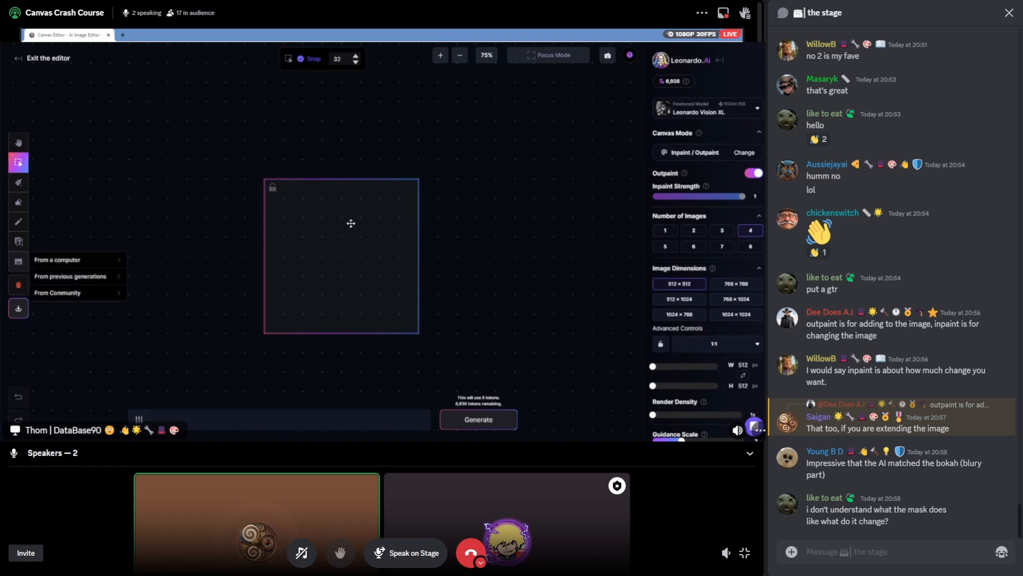
pyautogui.click(70, 261)
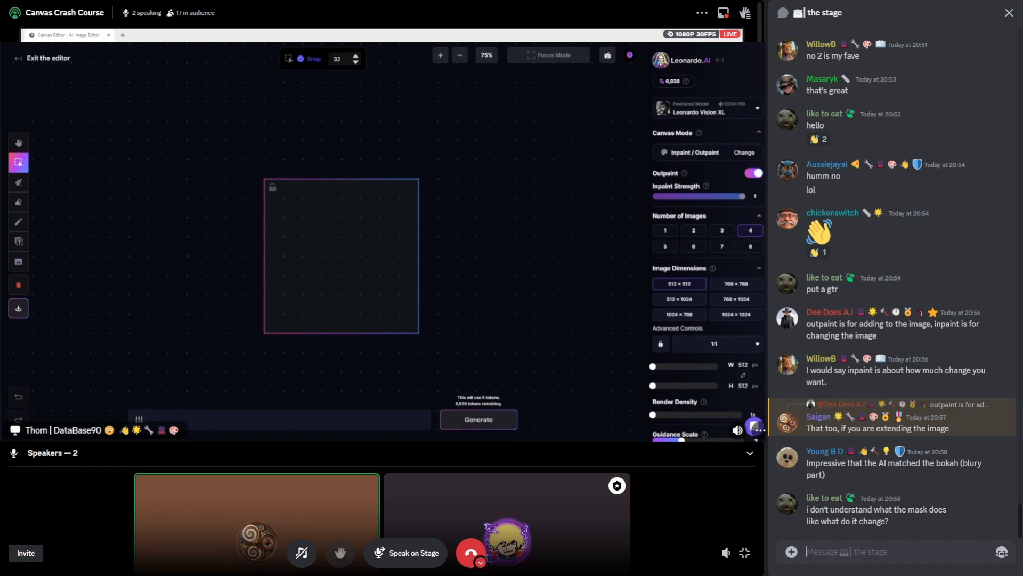
pyautogui.doubleClick(519, 291)
# - Move the generation frame down over the front of the white T-shirt
pyautogui.scroll(-1, 525, 261)
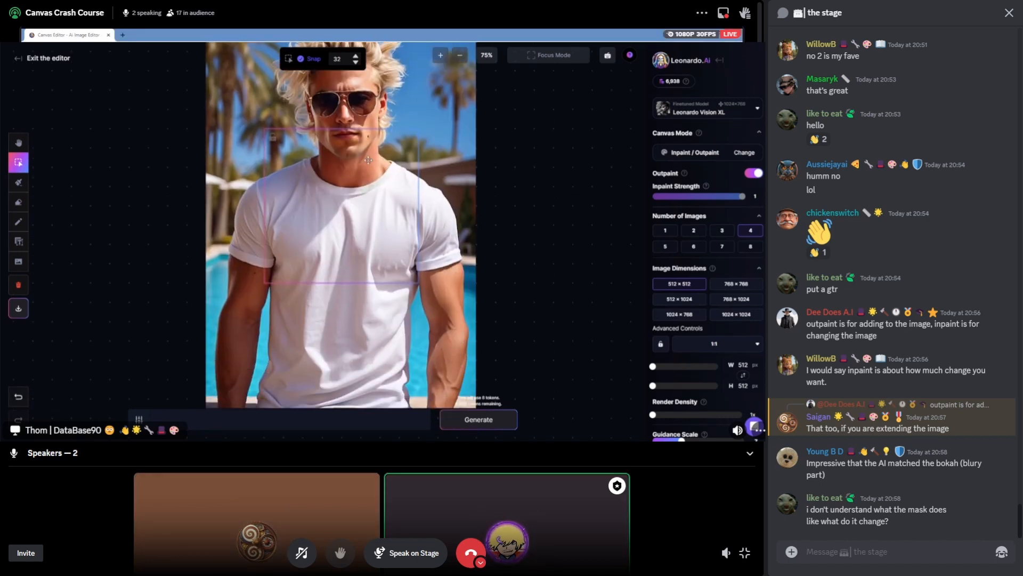
pyautogui.moveTo(399, 144); pyautogui.dragTo(388, 220)
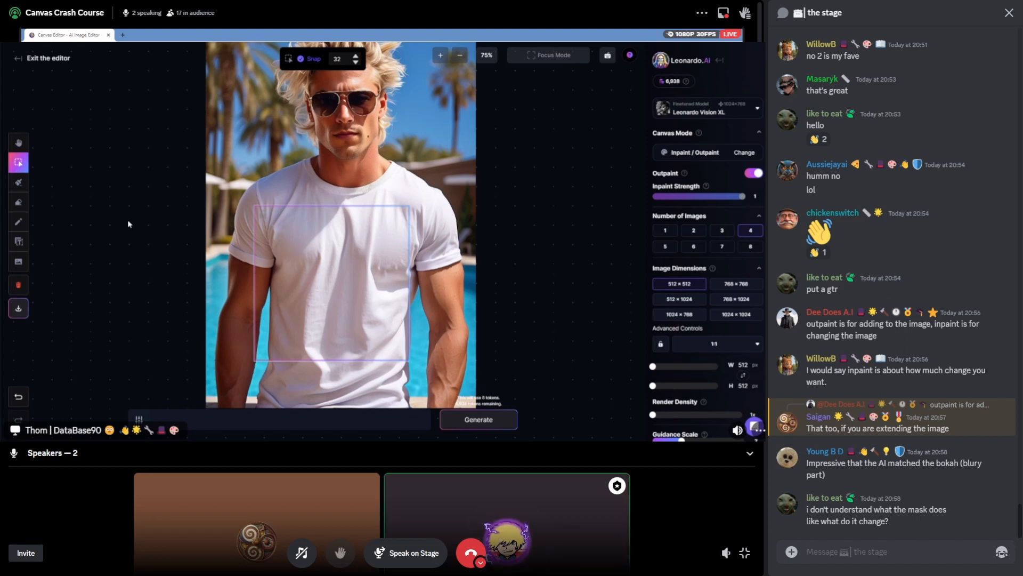
pyautogui.scroll(-1, 147, 261)
# - Add the hooded chibi character with the blue lightsaber from the computer to the canvas
pyautogui.moveTo(18, 261)
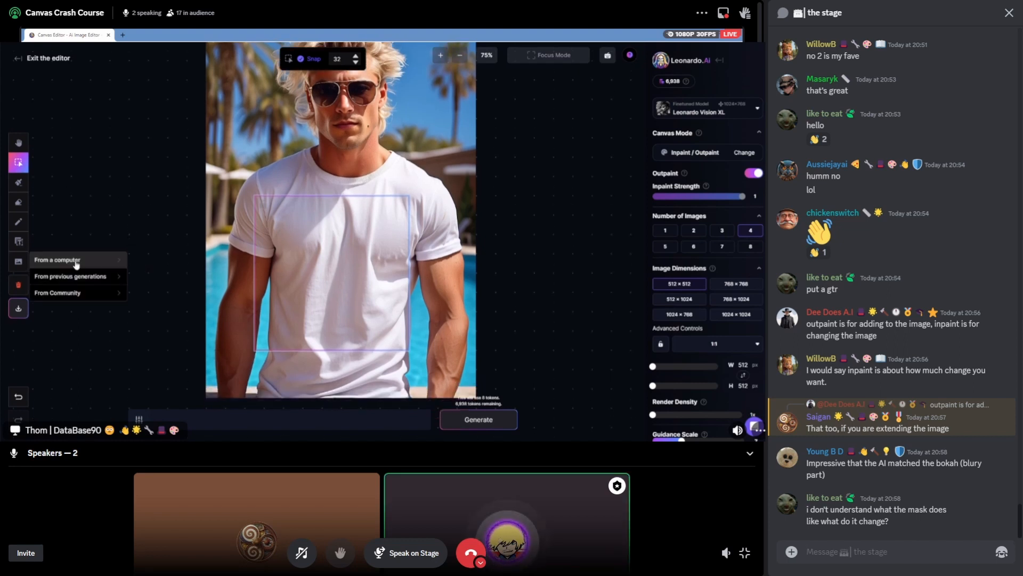
pyautogui.click(97, 260)
# - In the Discord stage chat, send "you can change layers with the [] keys"
pyautogui.write('you can')
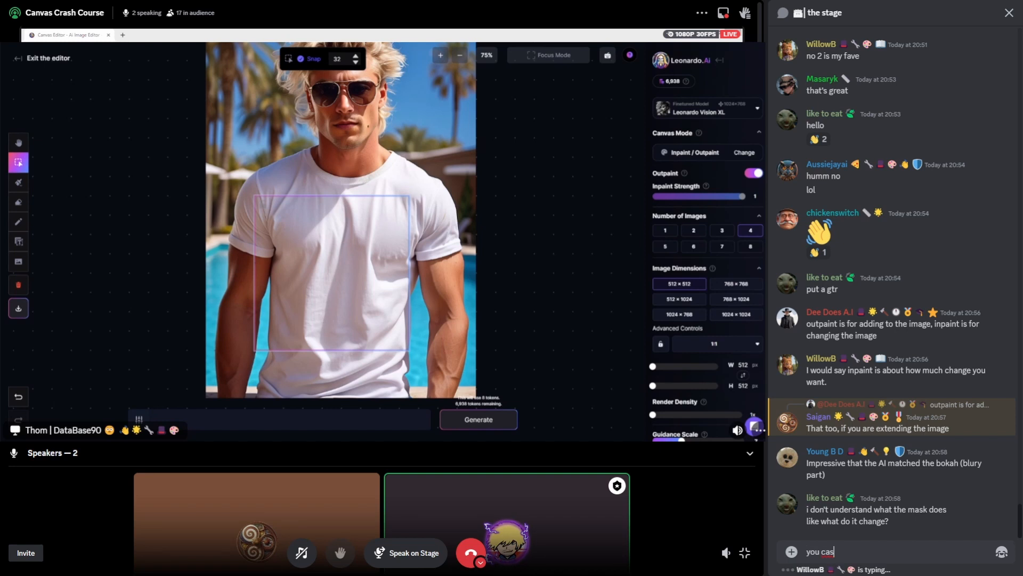
pyautogui.write(' change la')
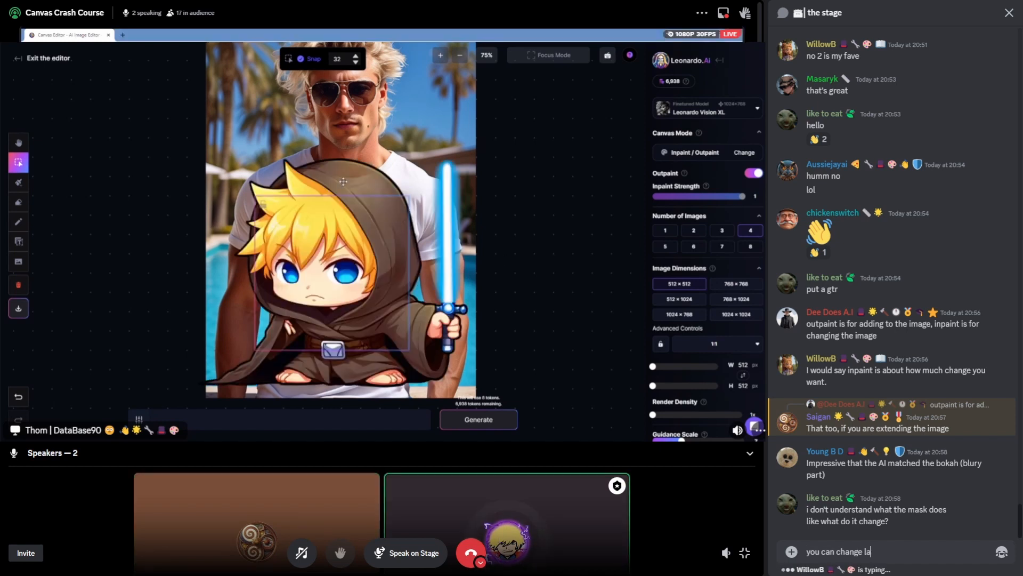
pyautogui.write('yers with the l')
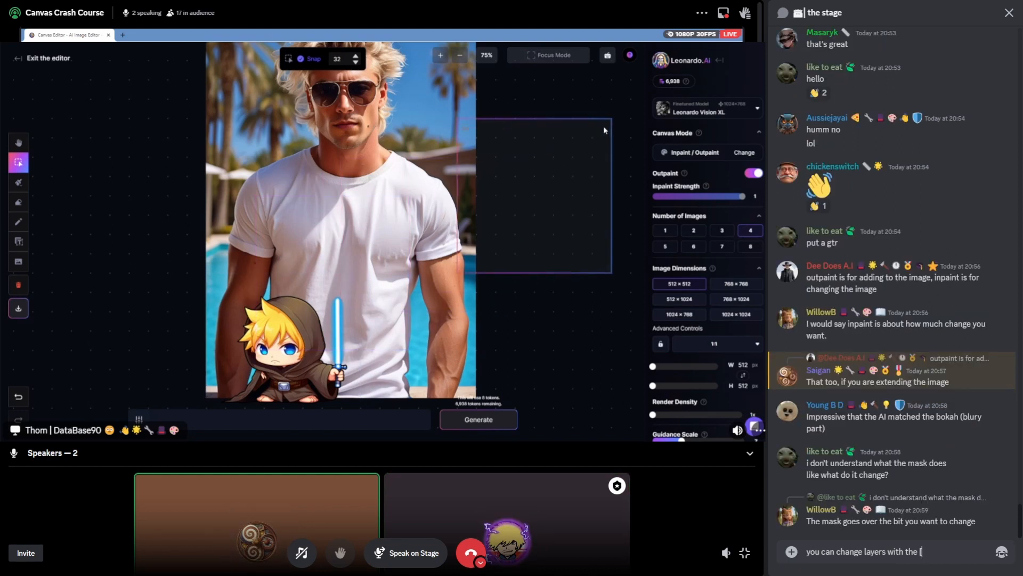
pyautogui.write(' [] keys')
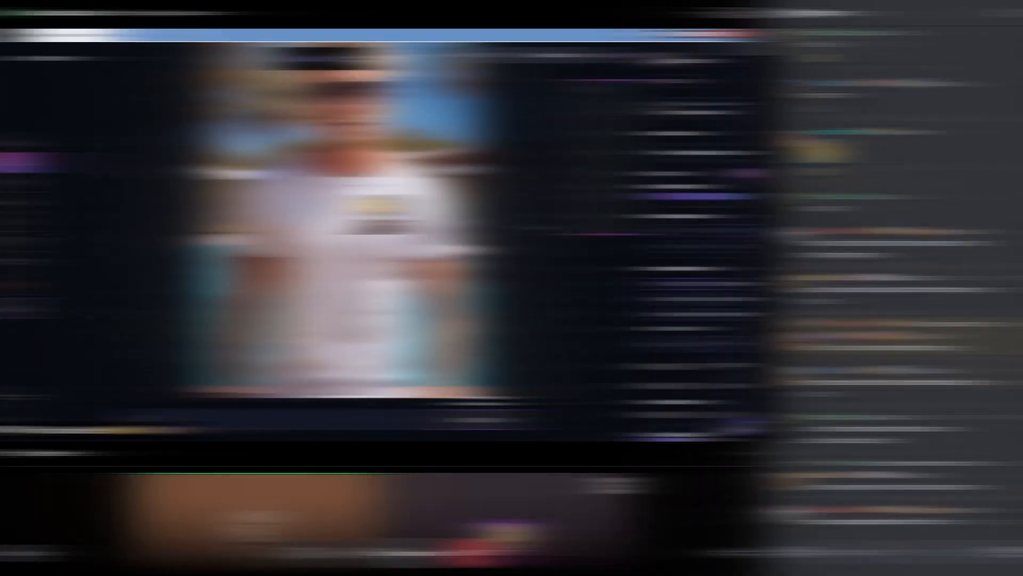
pyautogui.press('Return')
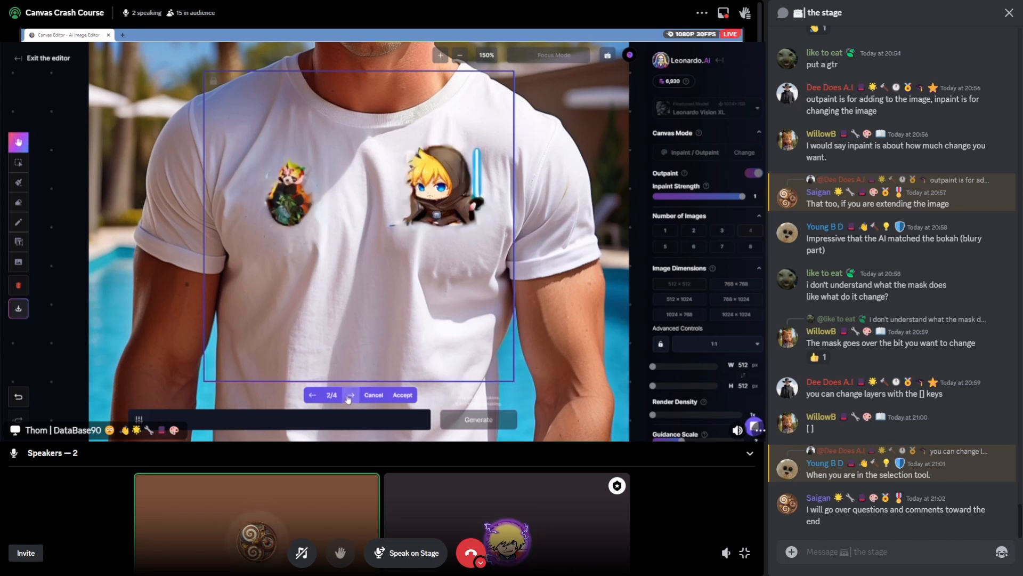
# - In the Canvas Editor, discard the generated variations of the two logos on the T-shirt
pyautogui.click(373, 396)
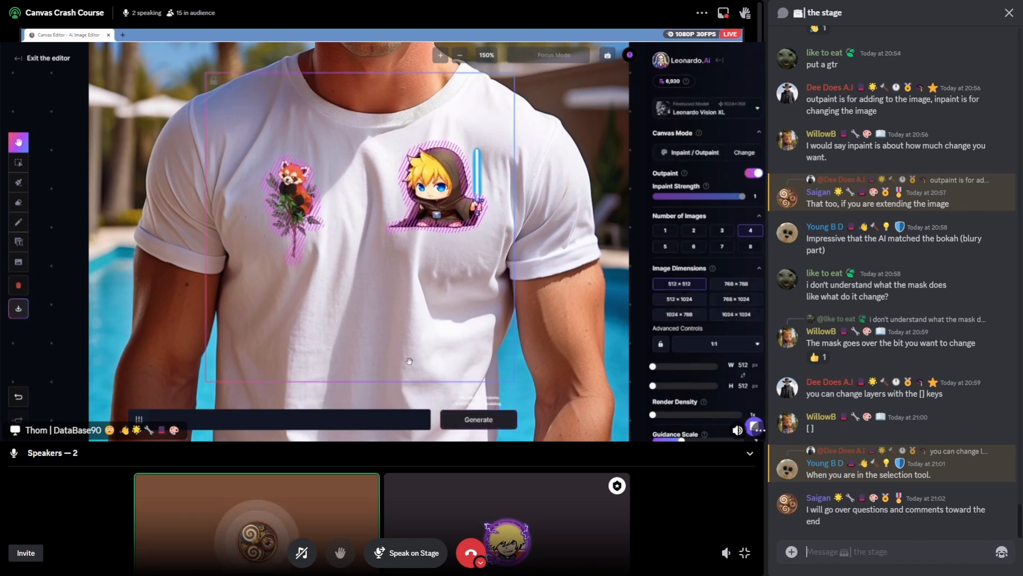
pyautogui.scroll(1, 604, 205)
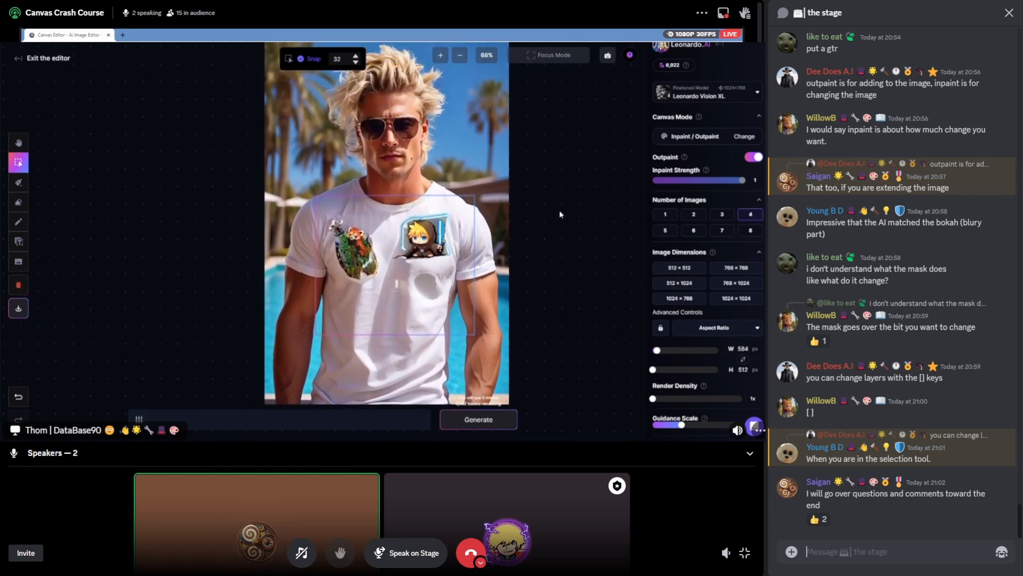
# - In the Discord stage chat, send "this is why I work on one thing at a time" and "nice one!!!"
pyautogui.write('this is')
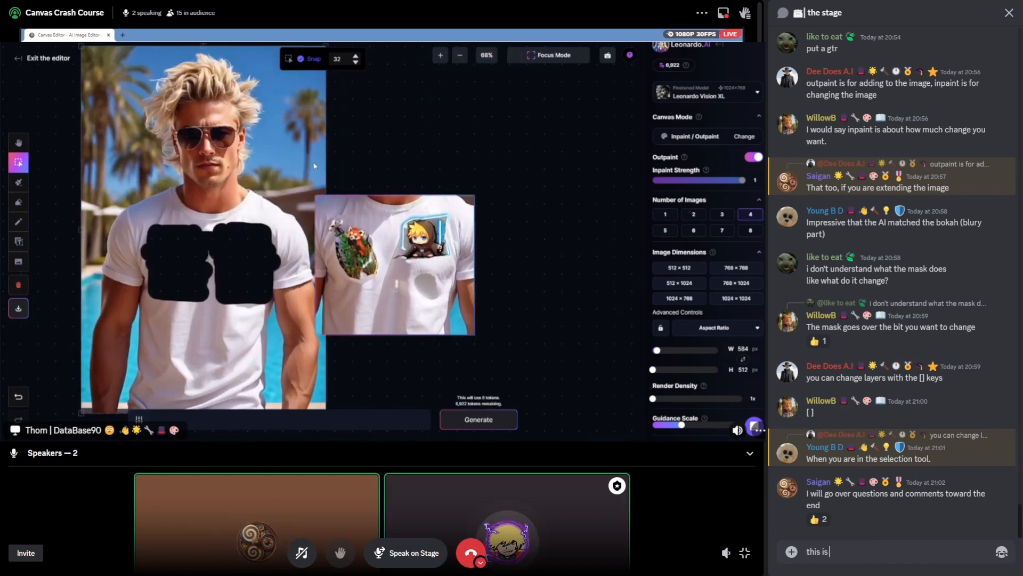
pyautogui.write(' why I work on one th')
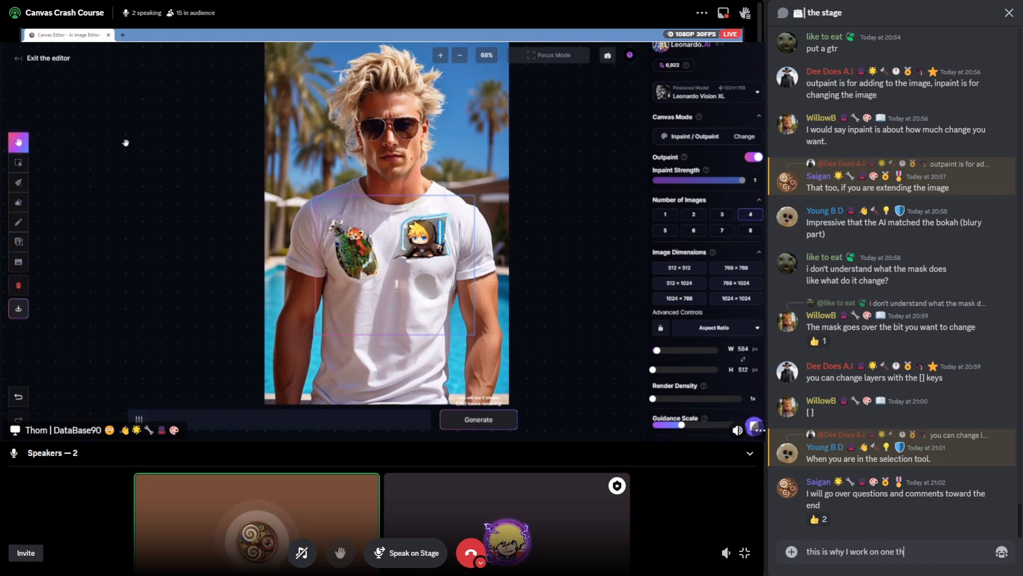
pyautogui.write('ing at a time')
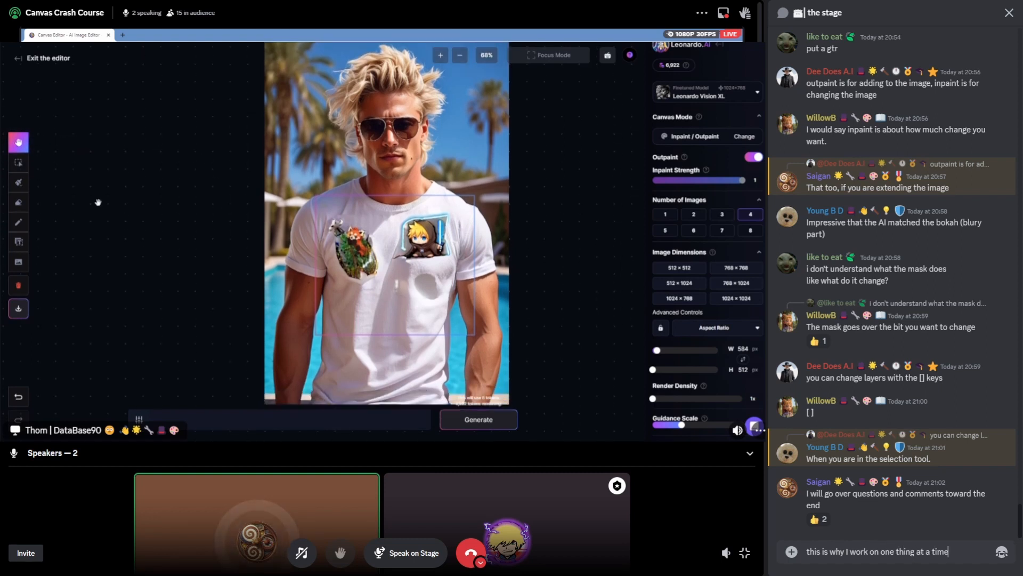
pyautogui.press('Return')
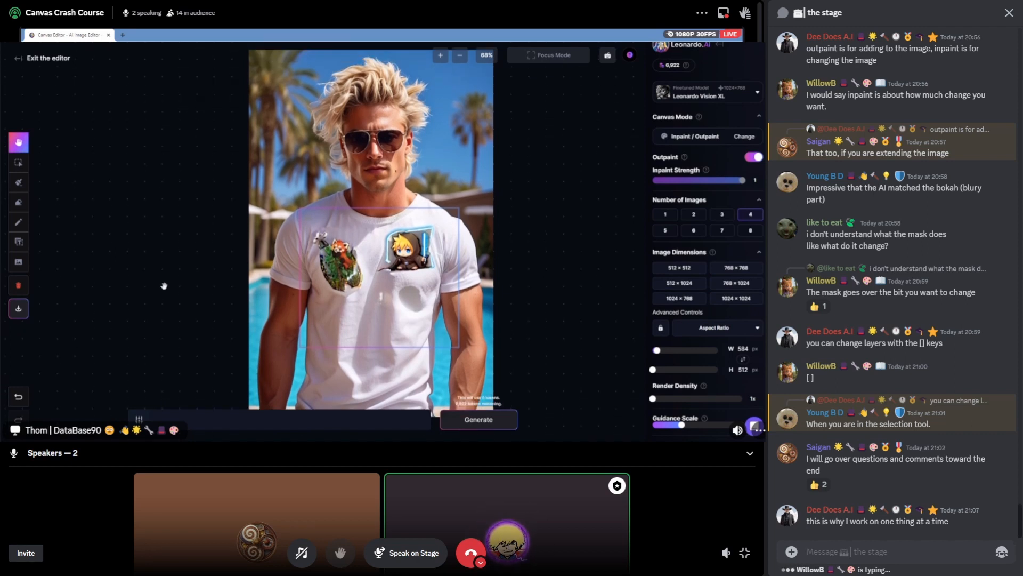
pyautogui.write('ce one!!!')
pyautogui.press('Return')
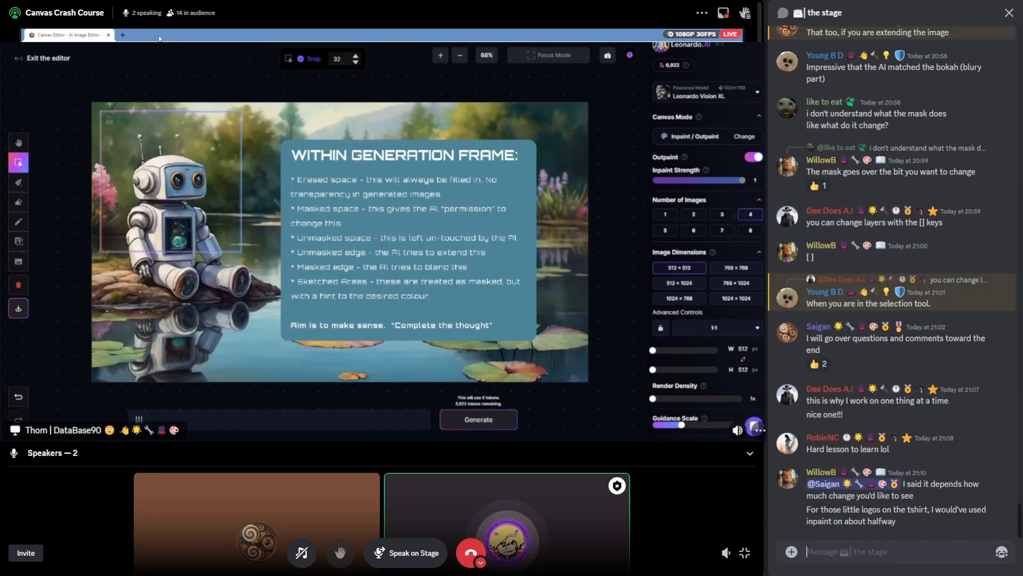